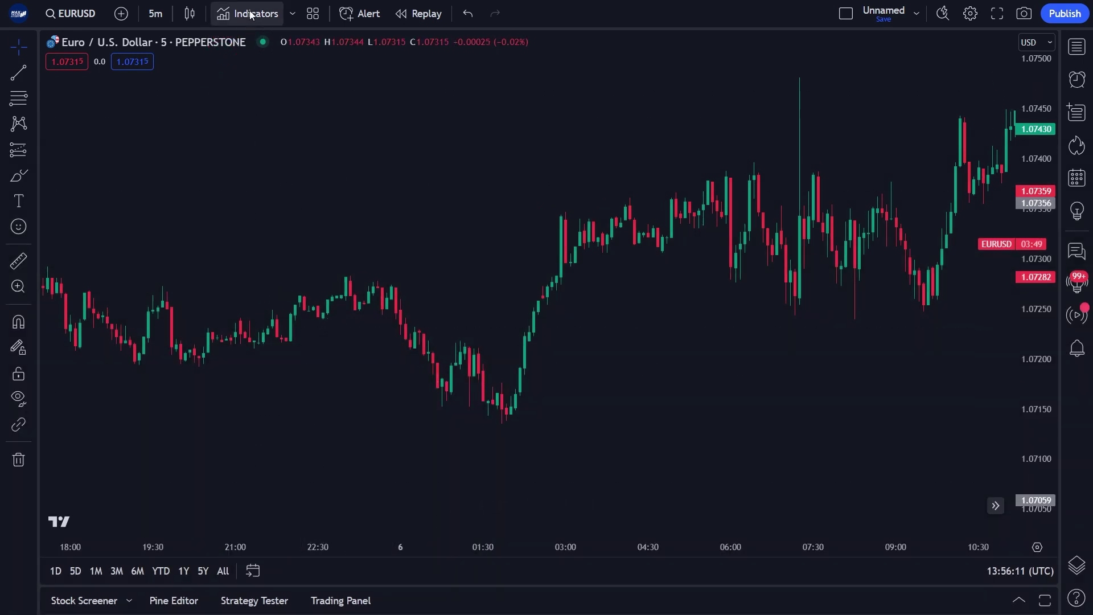
# - Search for 'tue adx macd confluence' and add TUE ADX/MACD Confluence V1.0 to the EURUSD chart
pyautogui.click(251, 13)
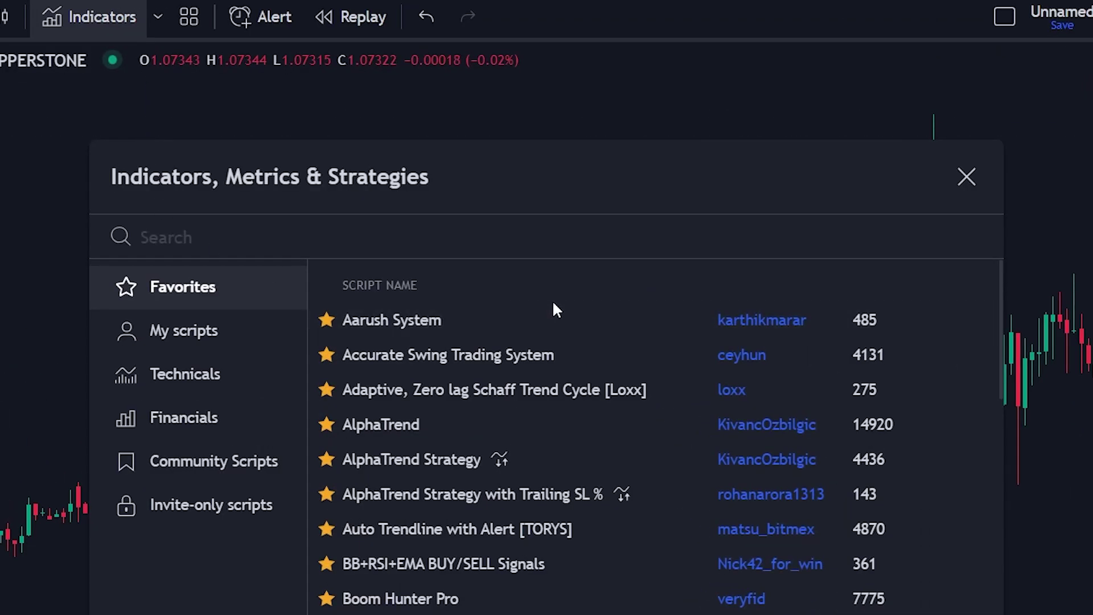
pyautogui.write('tue adx macd ')
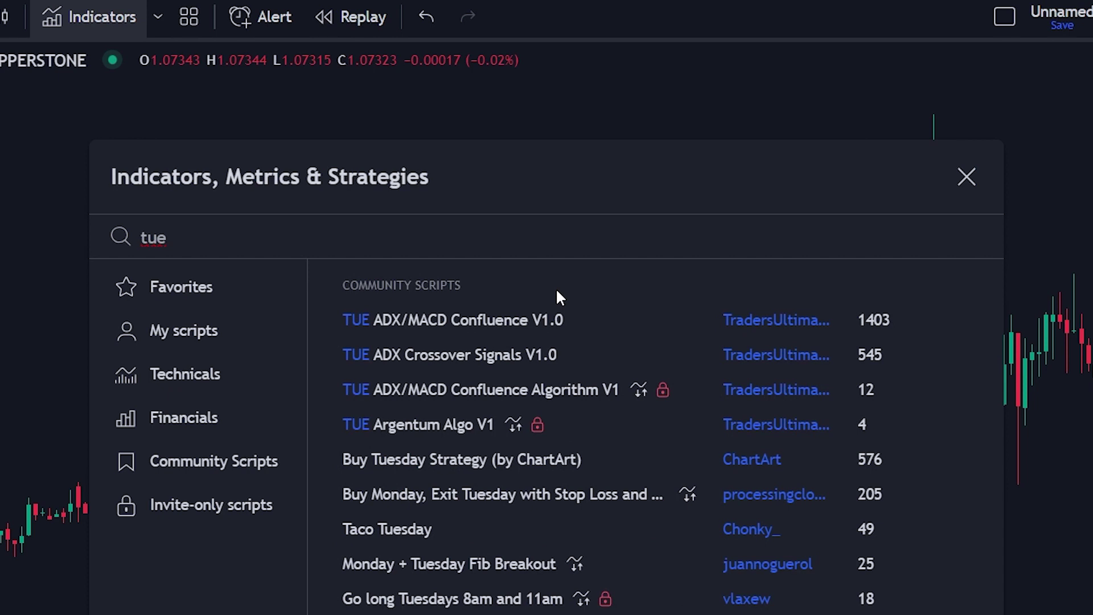
pyautogui.write('confluence')
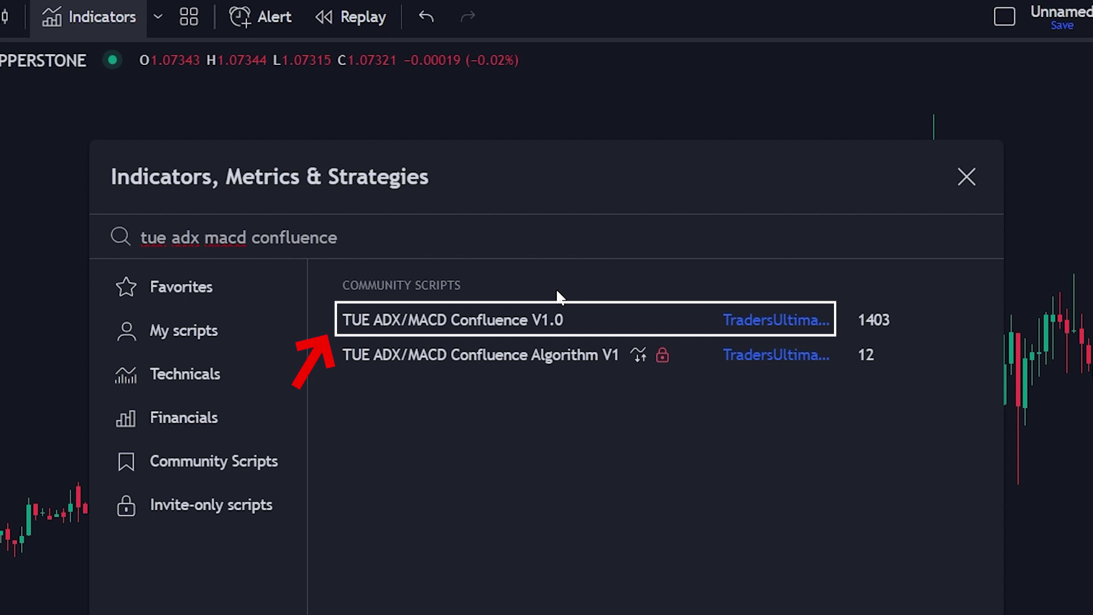
pyautogui.click(562, 318)
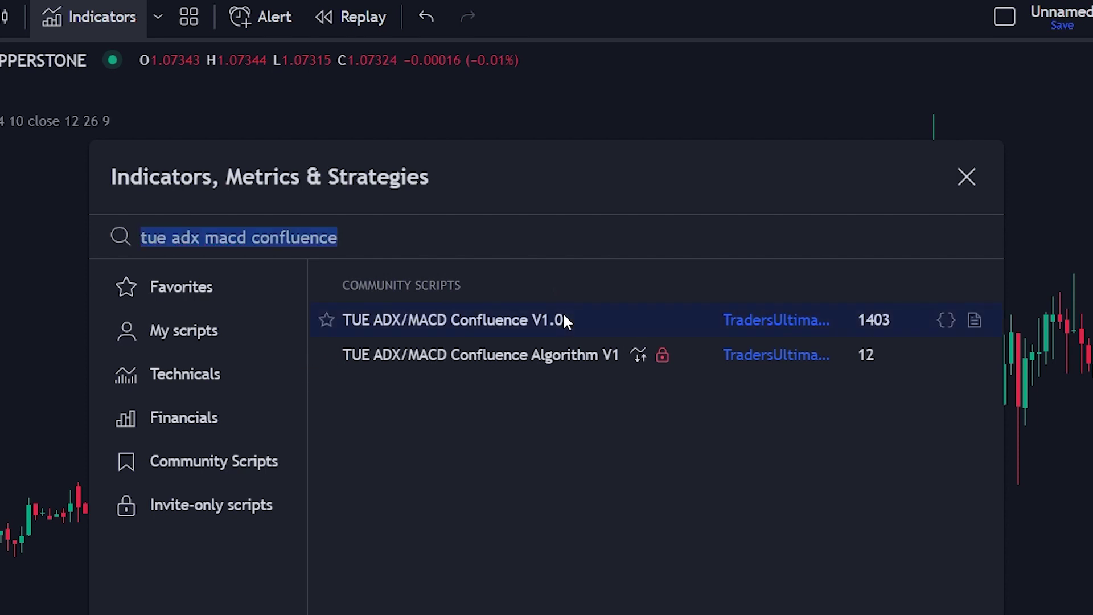
pyautogui.click(967, 176)
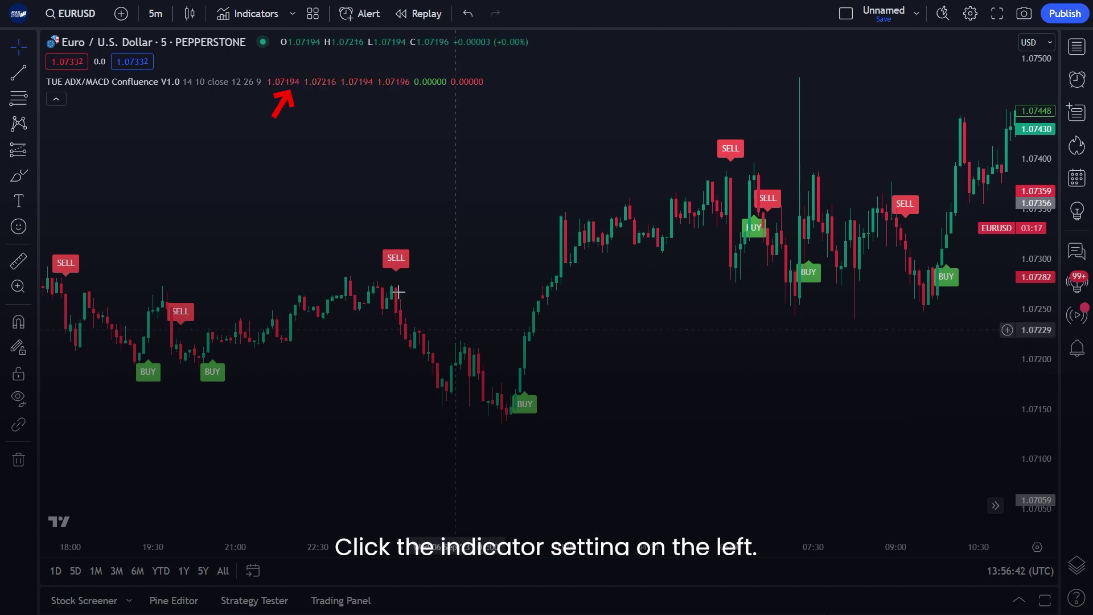
# - Change the confluence indicator's ADX Length to 20 and ADX Smoothing to 12, and untick PlotCandle
pyautogui.moveTo(156, 82)
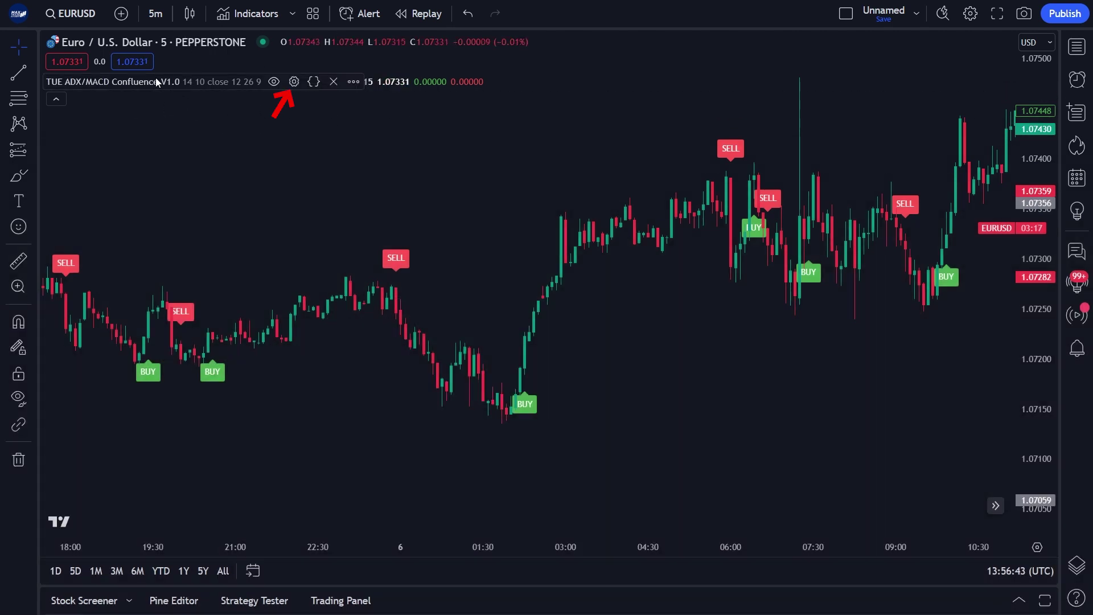
pyautogui.click(294, 83)
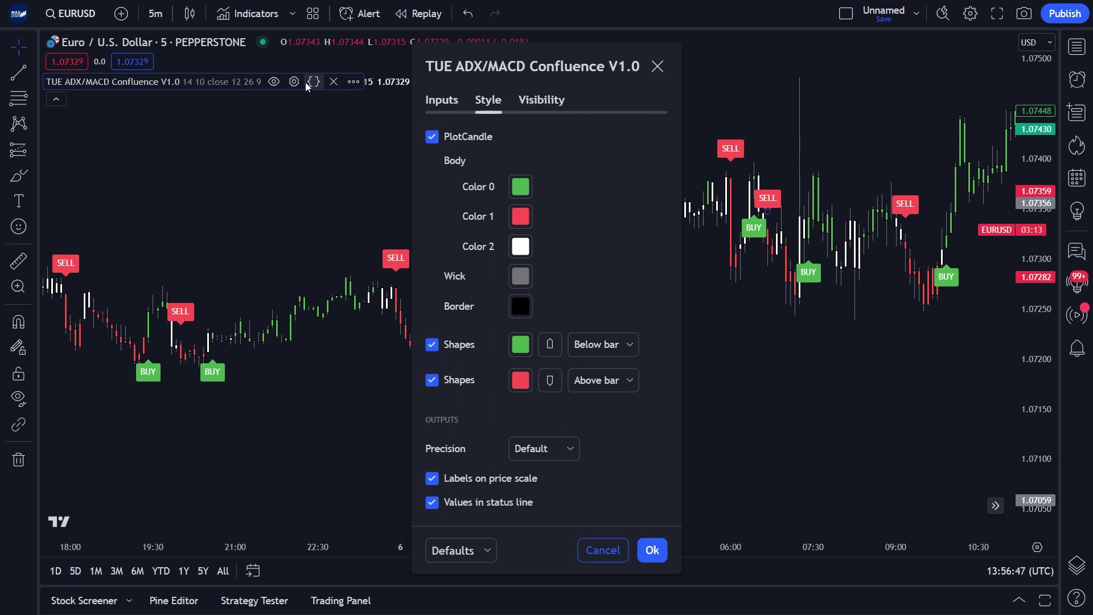
pyautogui.click(442, 103)
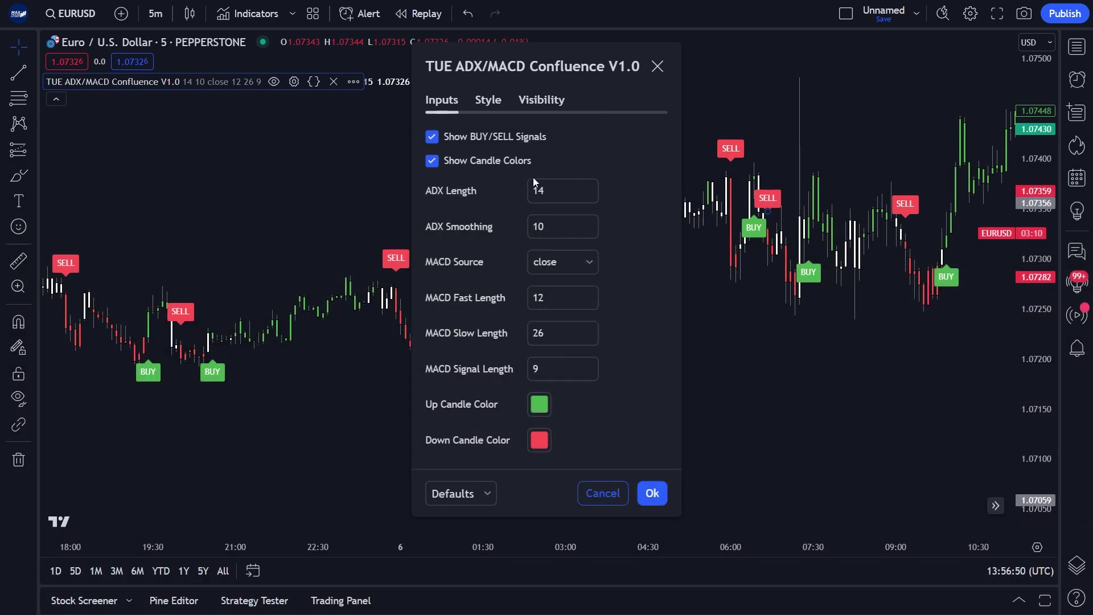
pyautogui.click(533, 190)
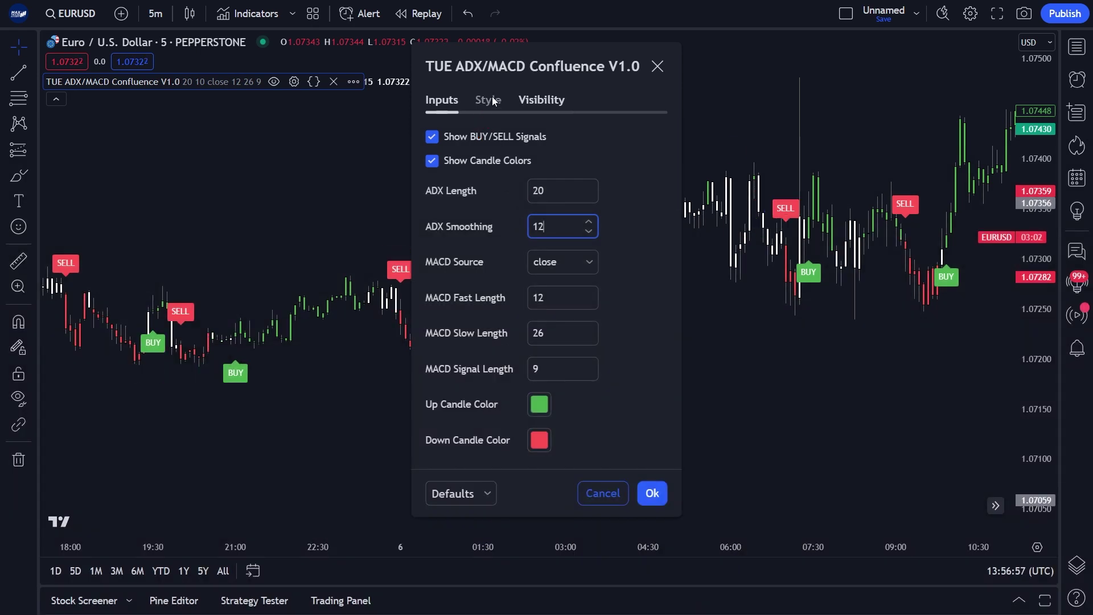
pyautogui.click(492, 99)
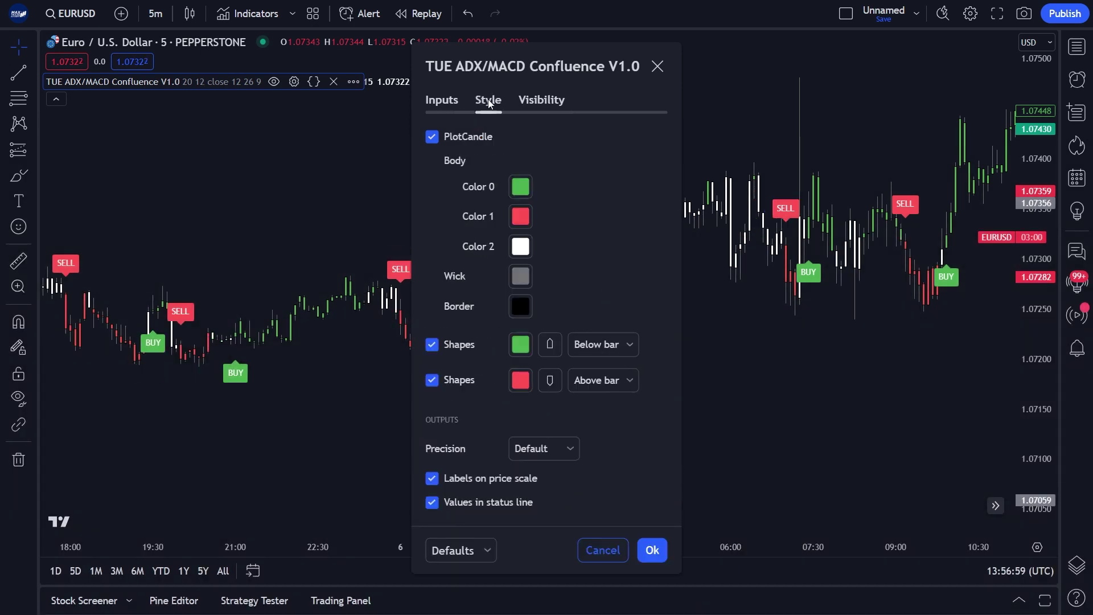
pyautogui.click(433, 137)
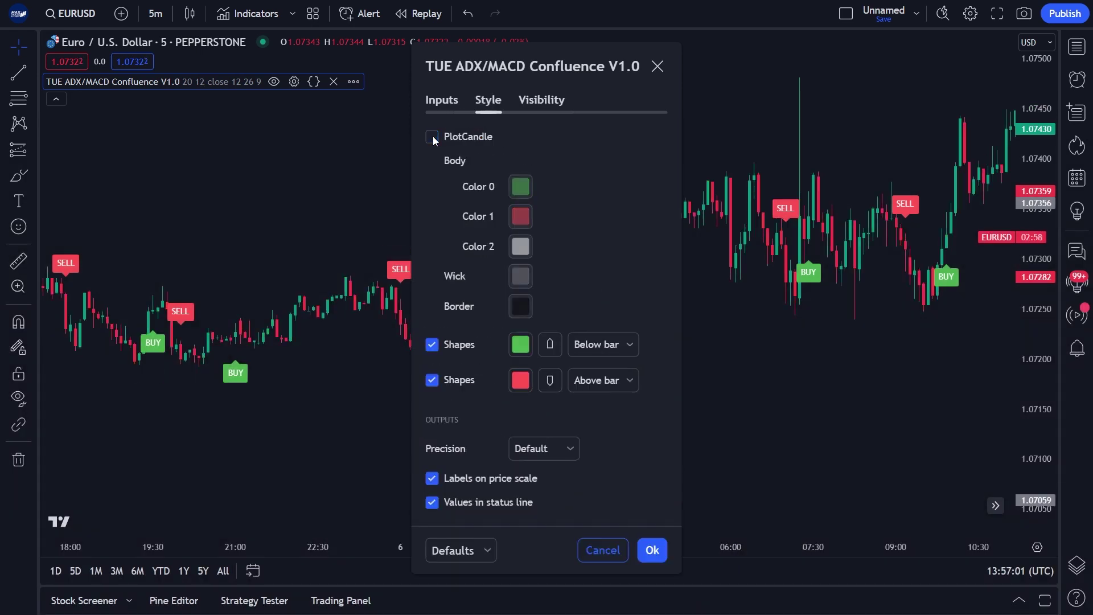
pyautogui.click(652, 551)
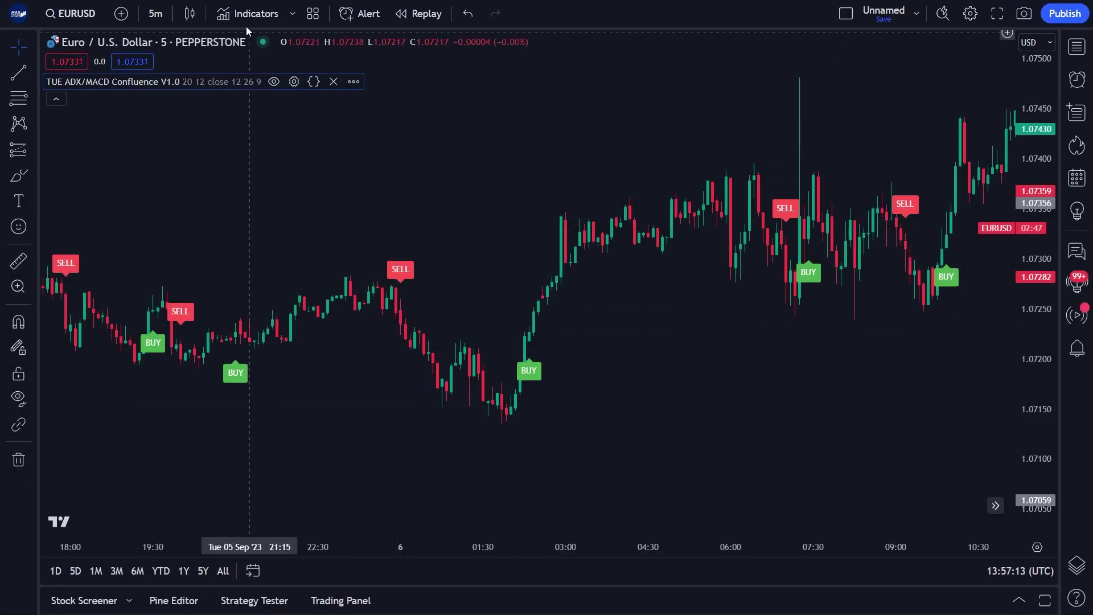
# - Search for 'hull suite' and add Hull Suite by InSilico to the chart
pyautogui.click(248, 12)
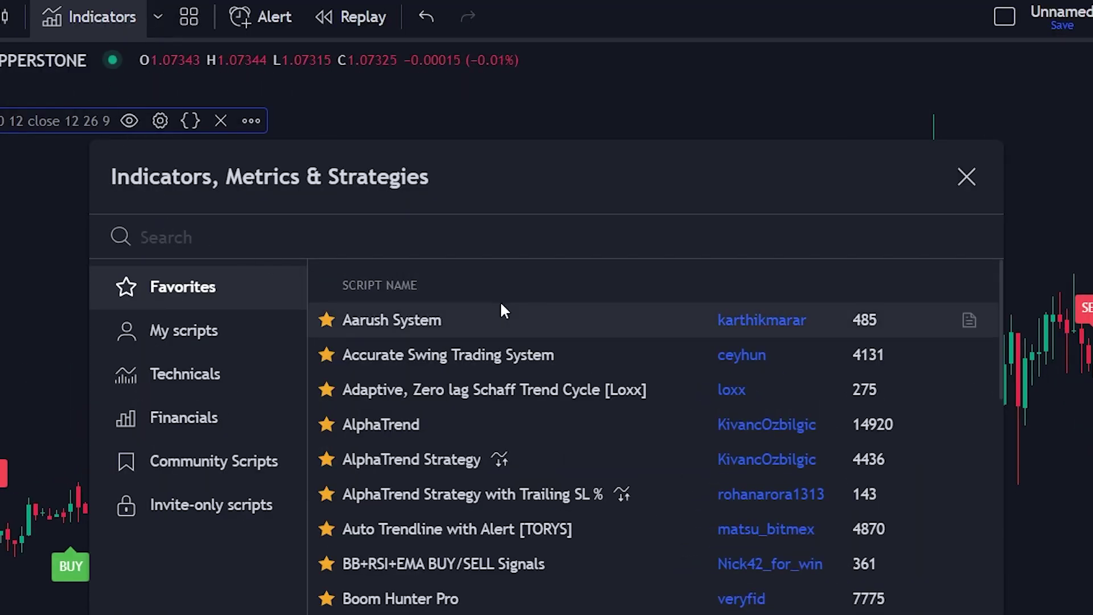
pyautogui.write('hull suite')
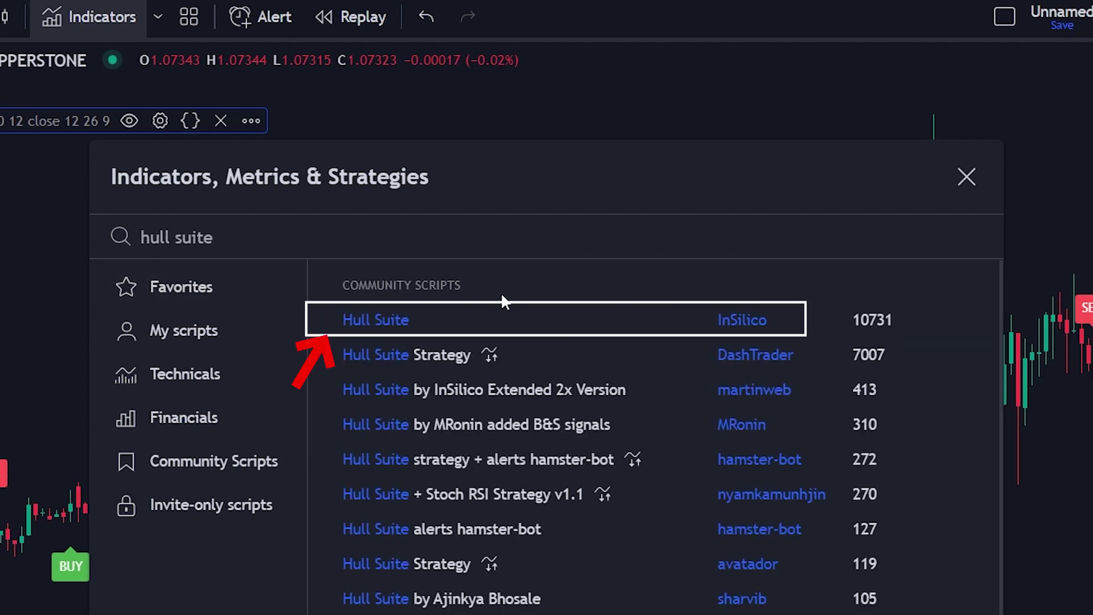
pyautogui.click(503, 319)
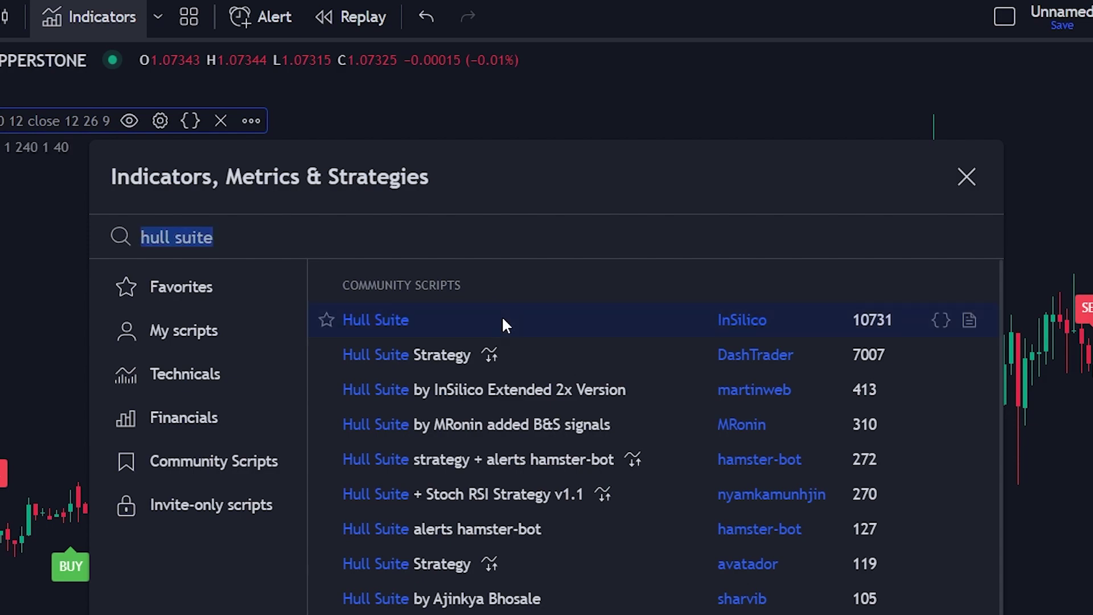
pyautogui.press('Escape')
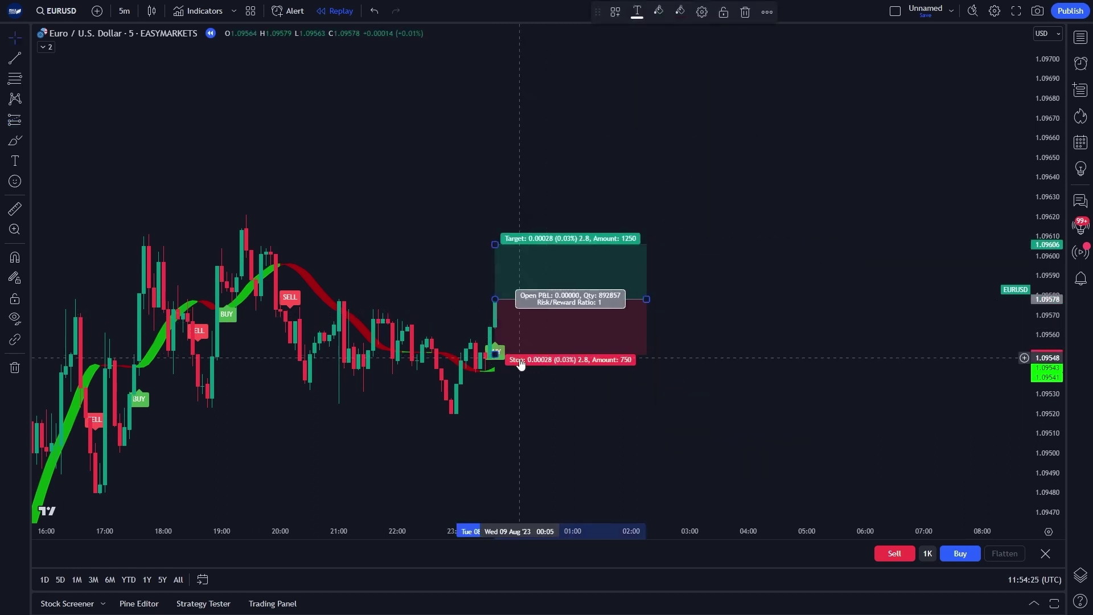
# - Lower the long trade's stop loss to 1.09520 and raise its target to 1.5 risk/reward
pyautogui.moveTo(493, 352); pyautogui.dragTo(493, 414)
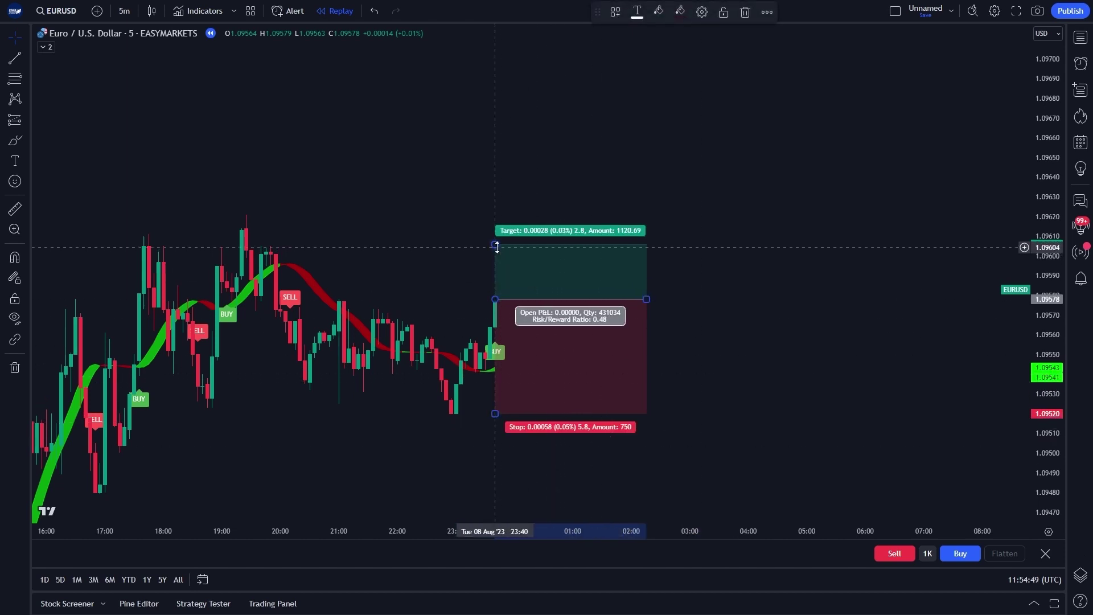
pyautogui.moveTo(496, 247); pyautogui.dragTo(507, 128)
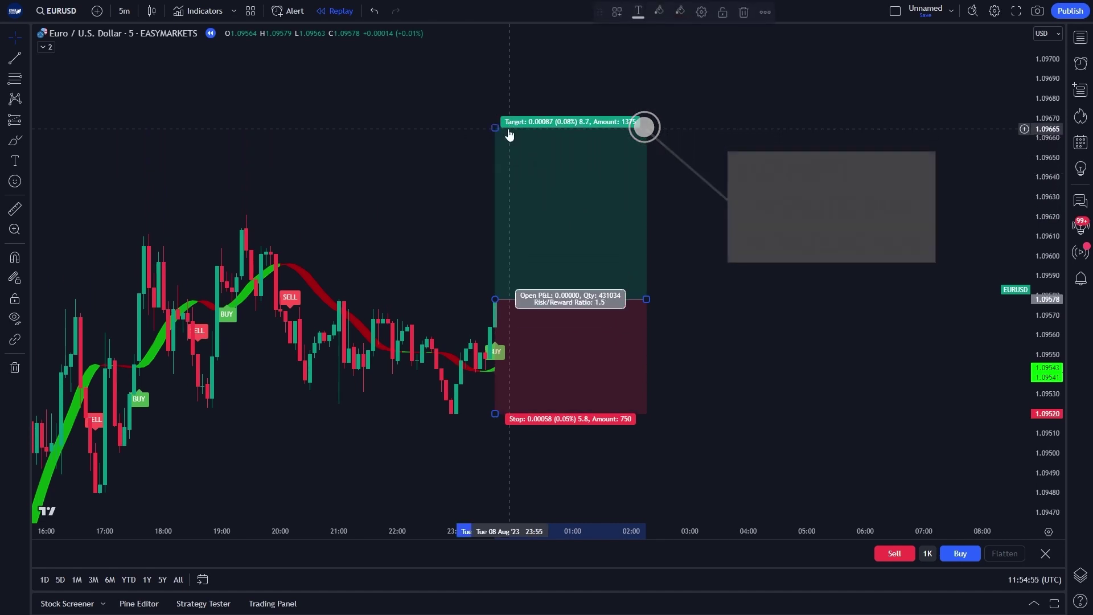
pyautogui.click(694, 350)
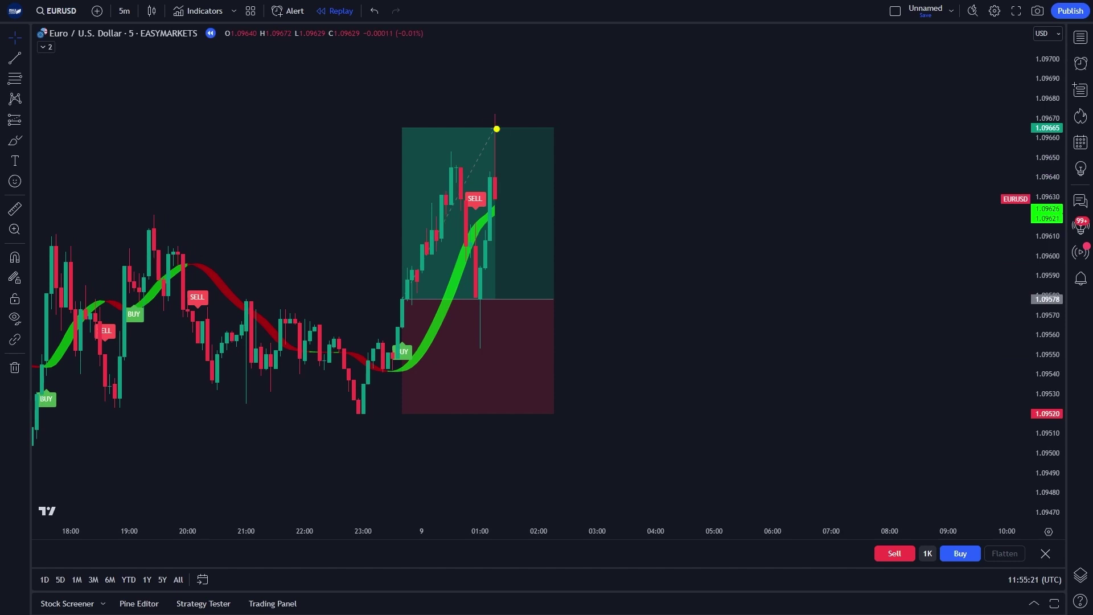
# - Trim the long position box back to the take-profit exit candle
pyautogui.click(493, 391)
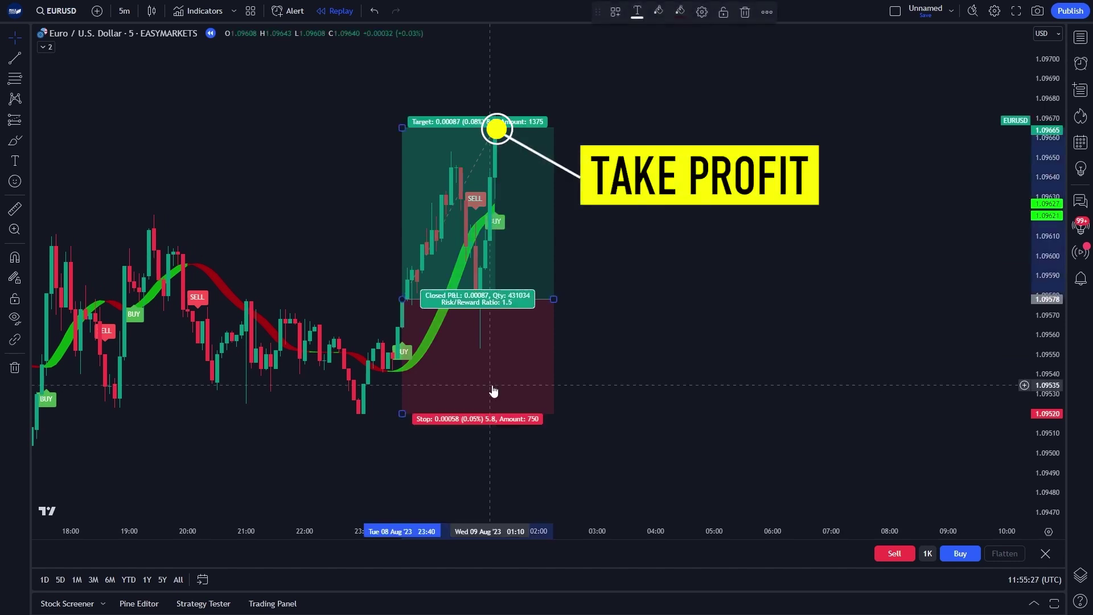
pyautogui.moveTo(554, 299); pyautogui.dragTo(496, 299)
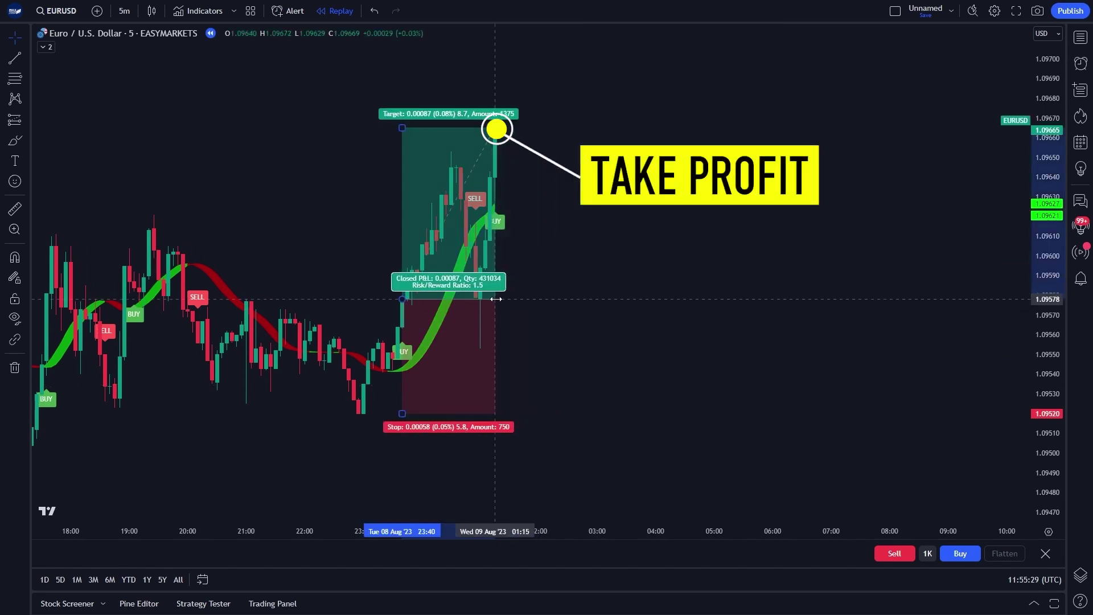
pyautogui.click(575, 319)
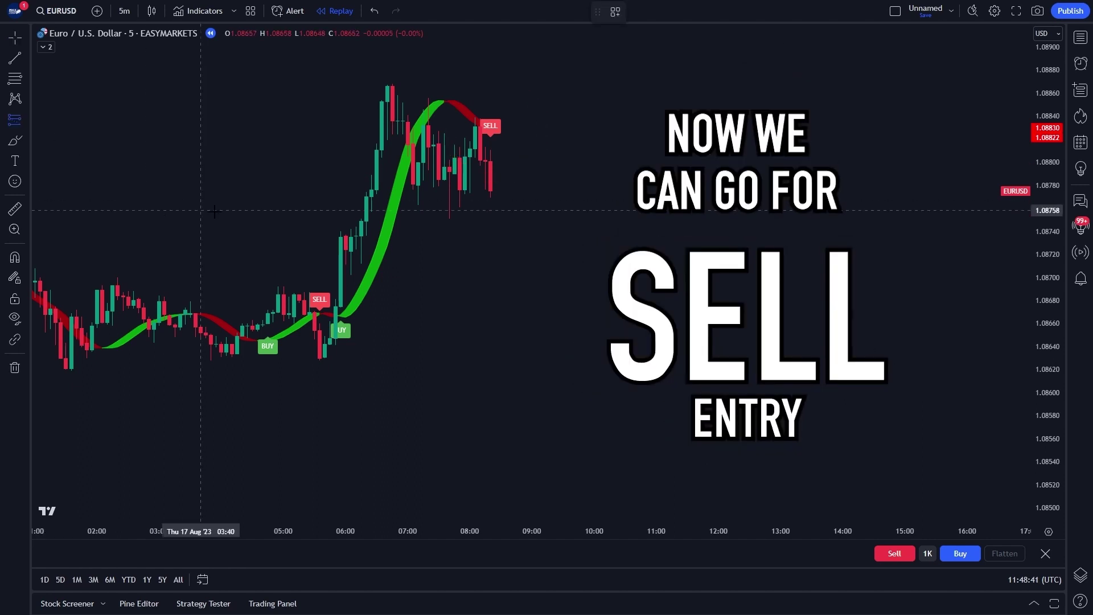
# - Place a short position at the 17 Aug SELL signal, extending its target to 1.5 risk/reward
pyautogui.click(490, 191)
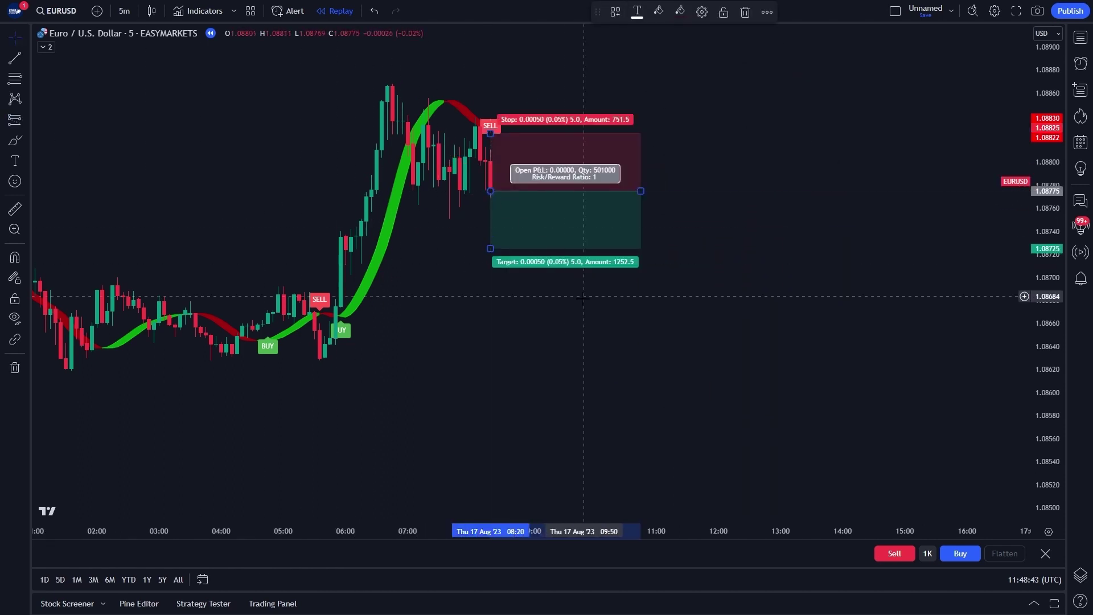
pyautogui.click(571, 217)
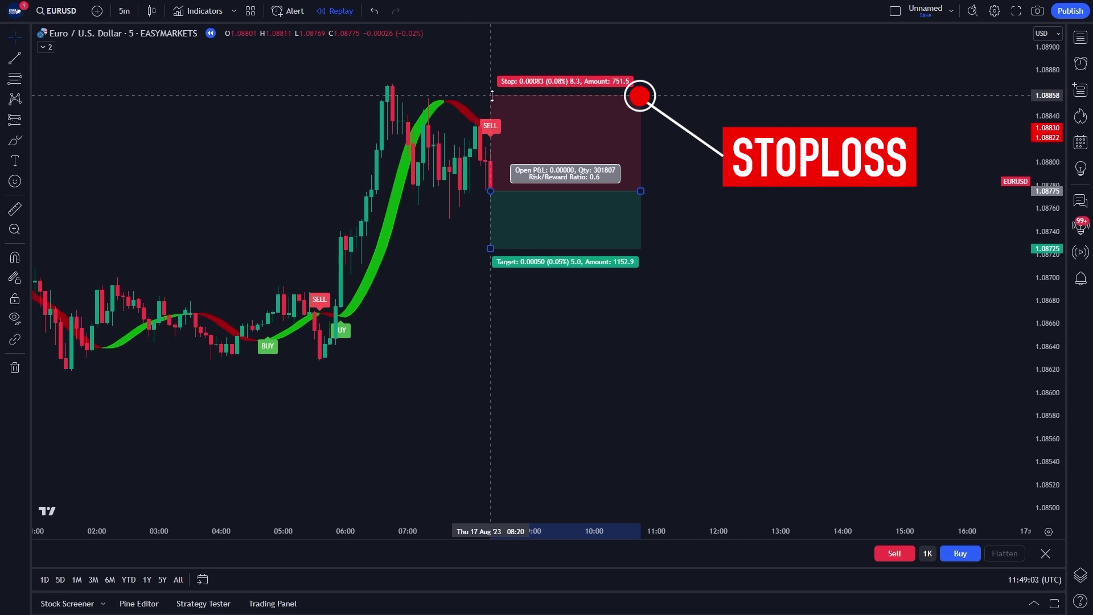
pyautogui.click(765, 213)
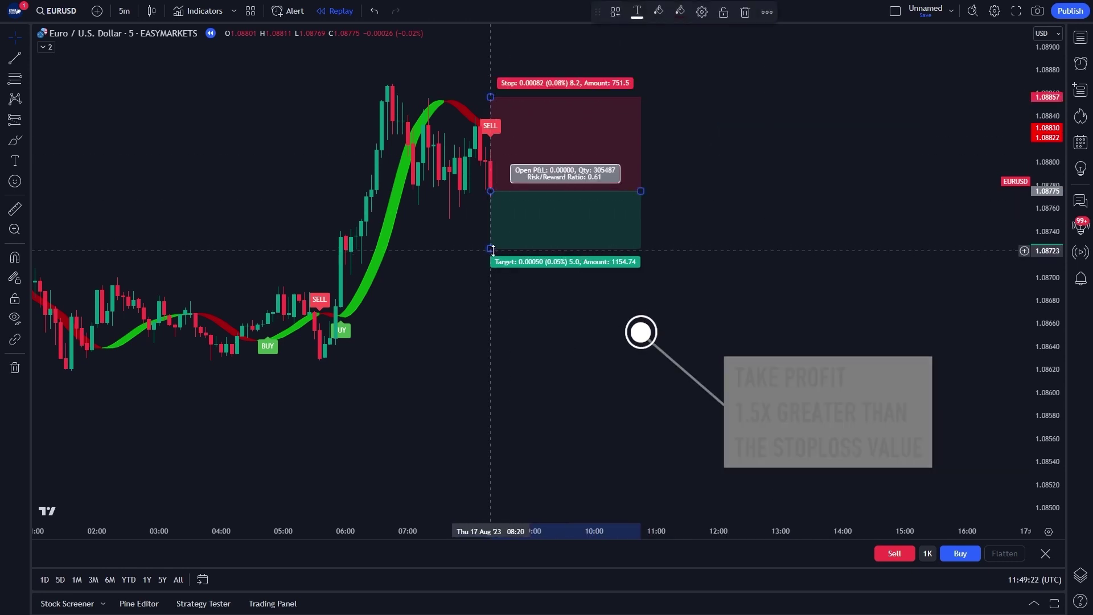
pyautogui.moveTo(492, 289); pyautogui.dragTo(492, 304)
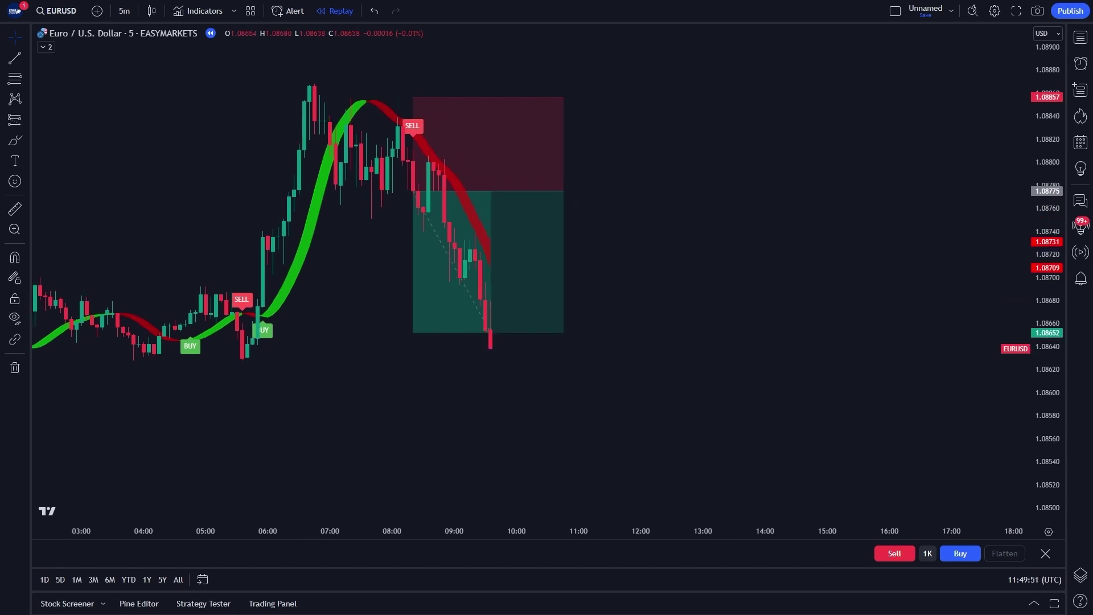
# - Shorten the short position box to the candle where take profit hit
pyautogui.click(541, 268)
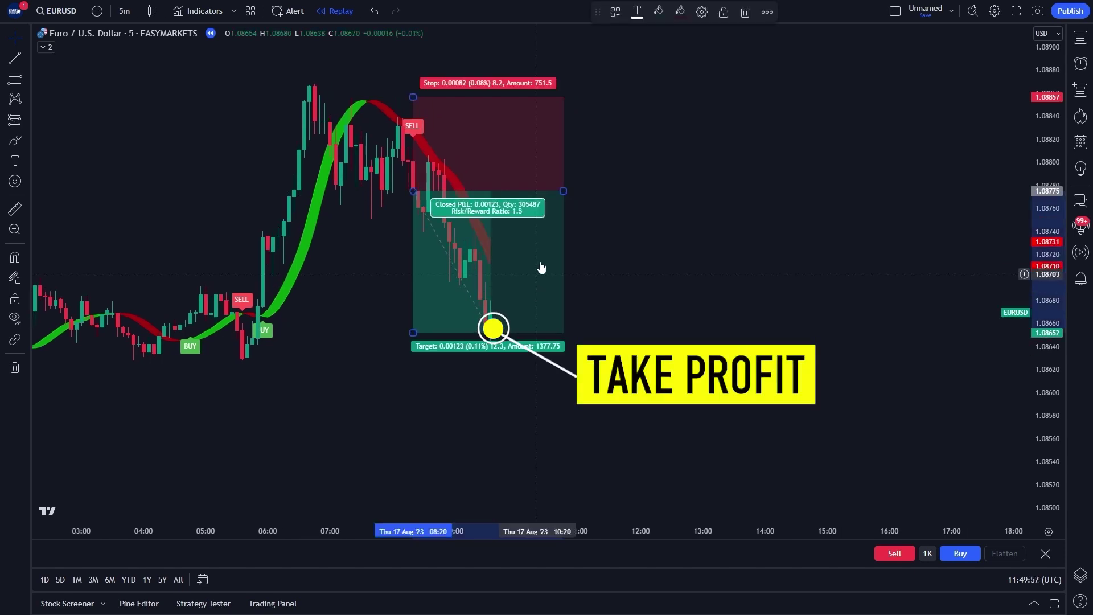
pyautogui.moveTo(563, 189); pyautogui.dragTo(522, 189)
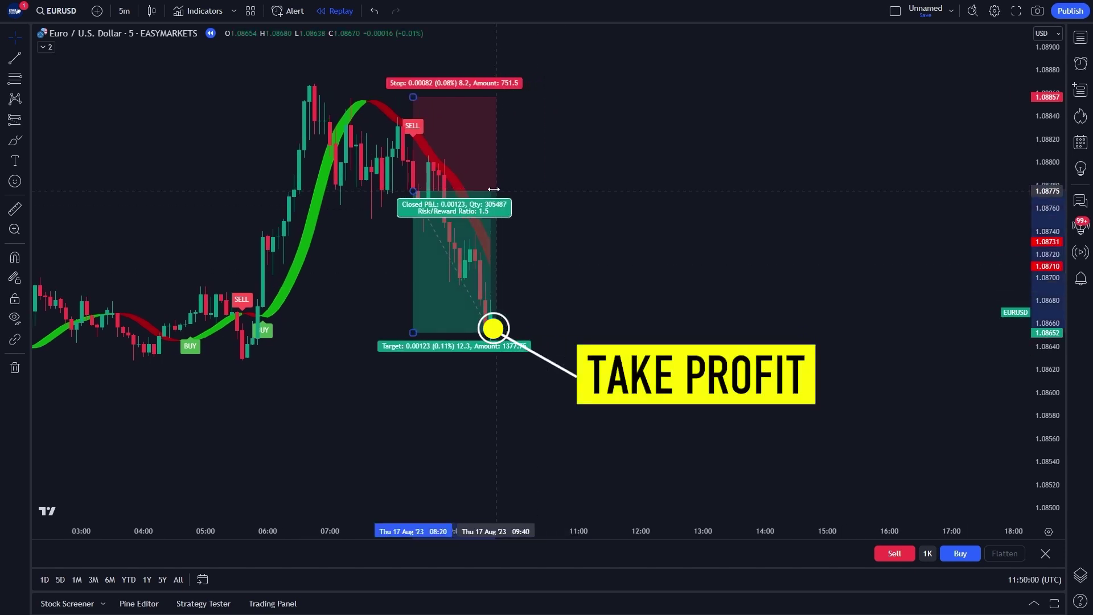
pyautogui.click(533, 207)
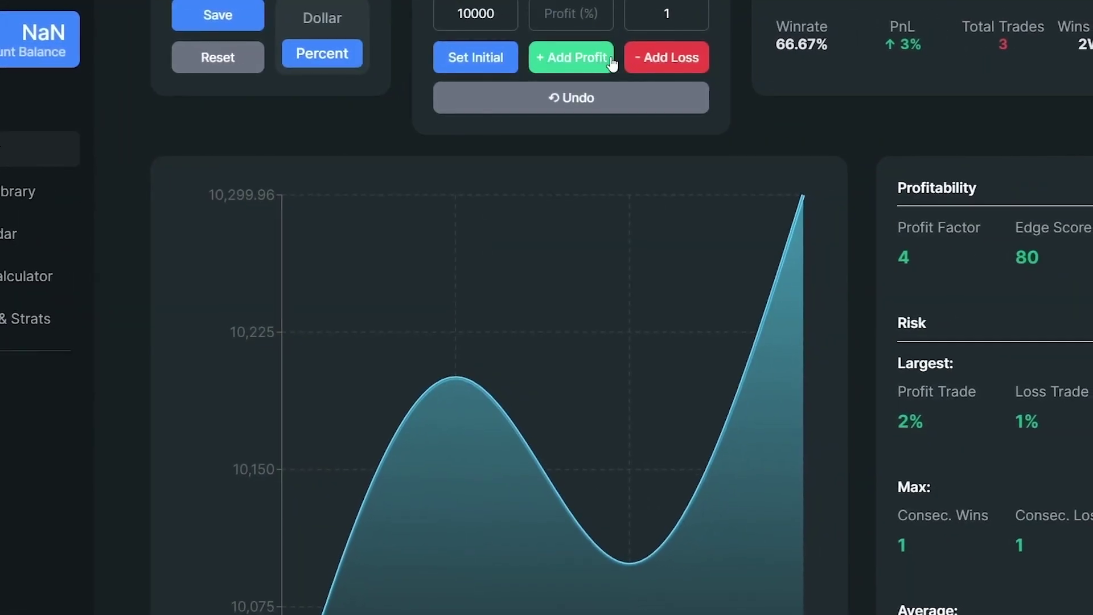
# - Record one loss, then enter 2 in Profit (%) and add a winning trade
pyautogui.click(655, 63)
pyautogui.click(592, 62)
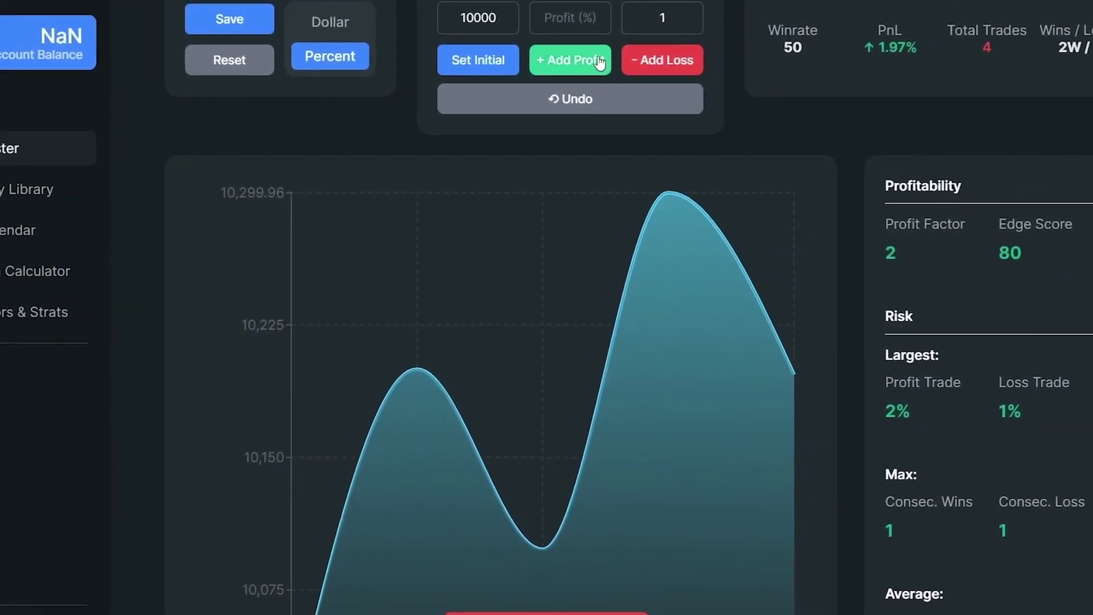
pyautogui.click(592, 23)
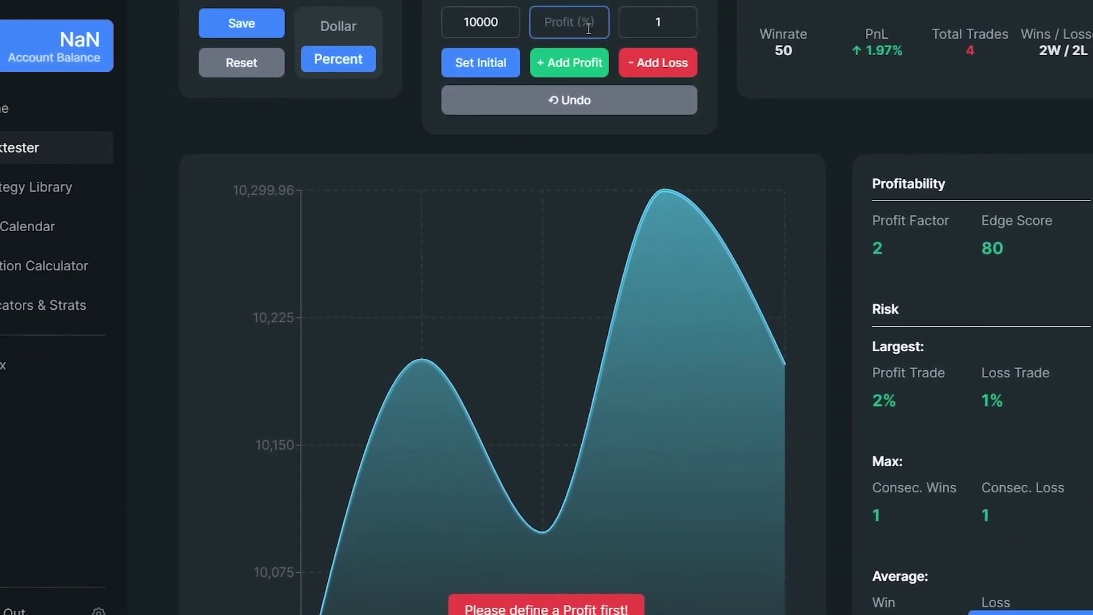
pyautogui.write('2')
pyautogui.click(582, 69)
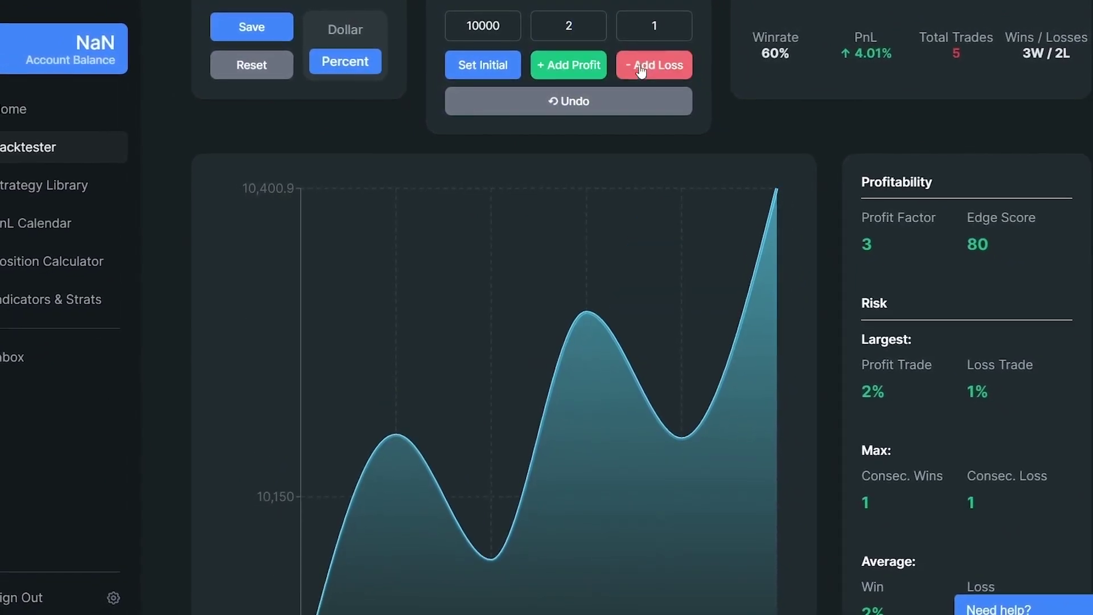